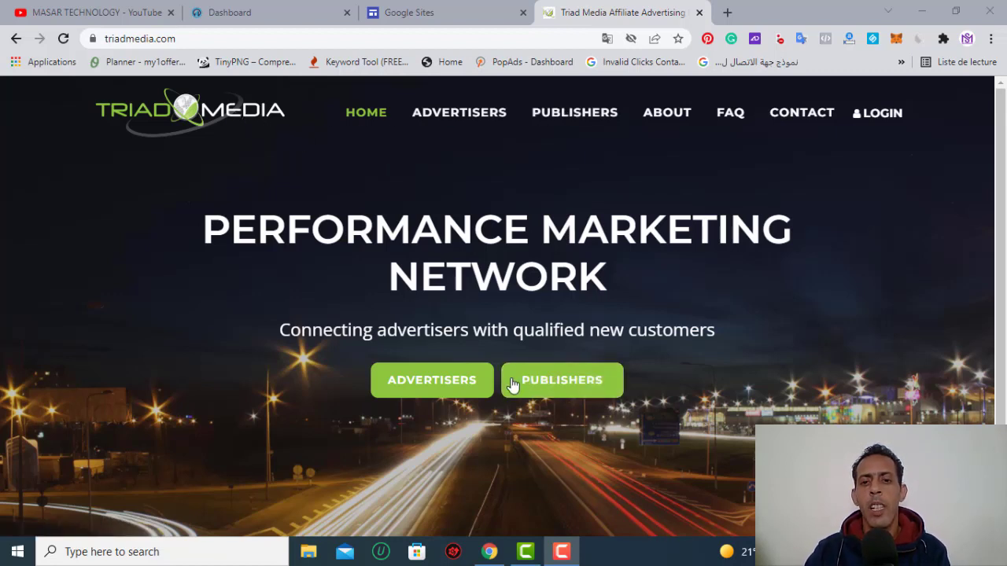
Step: Open the Publishers page of Triad Media, look through its affiliate information and open the publisher sign-up form
left_click(549, 380)
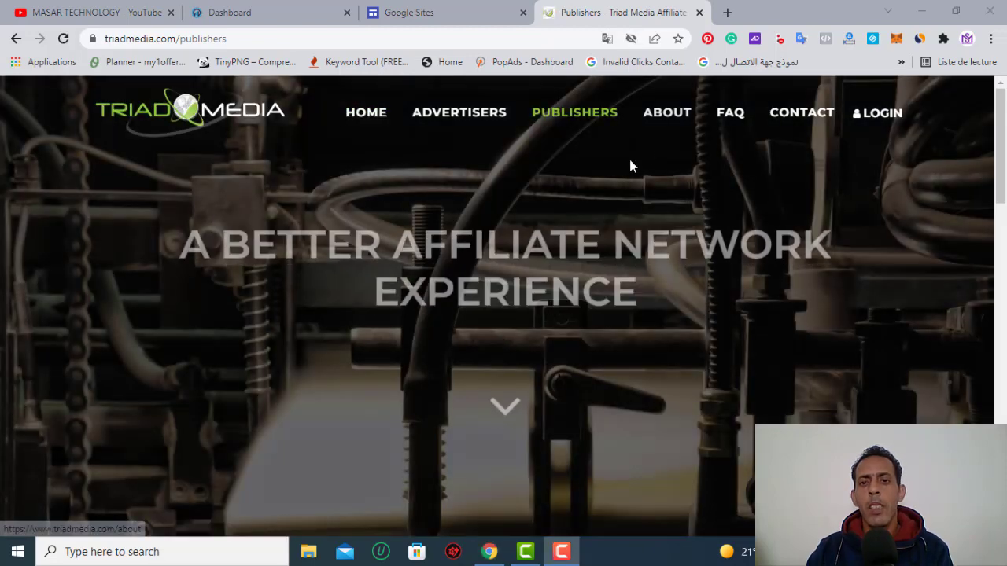
scroll(537, 217, "down", 15)
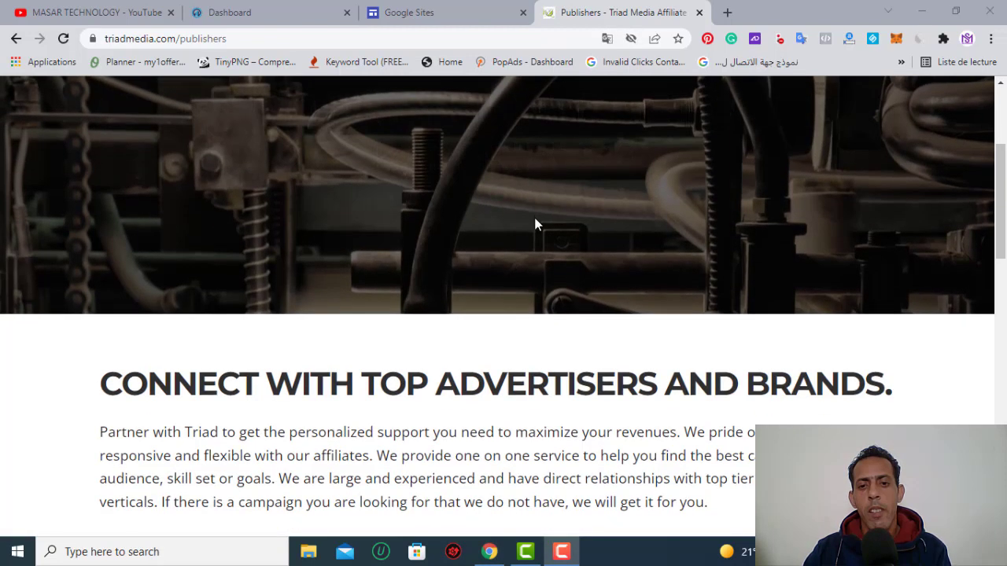
scroll(537, 218, "down", 5)
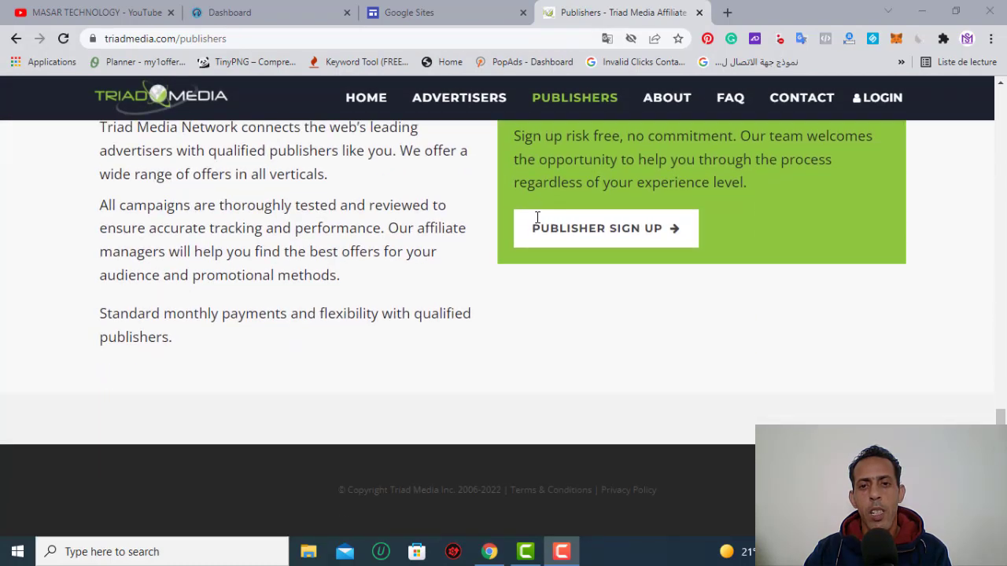
scroll(409, 307, "up", 15)
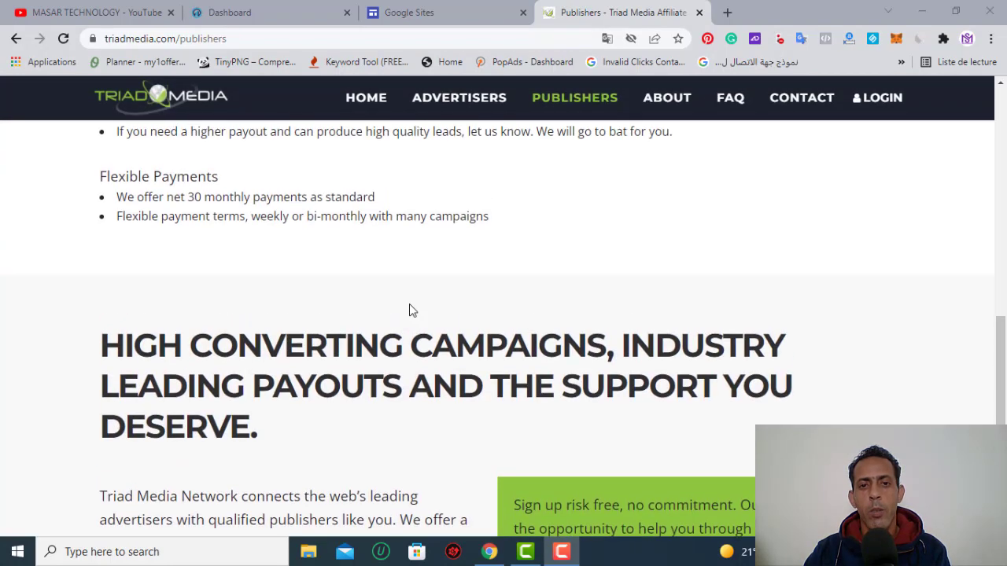
scroll(355, 328, "down", 3)
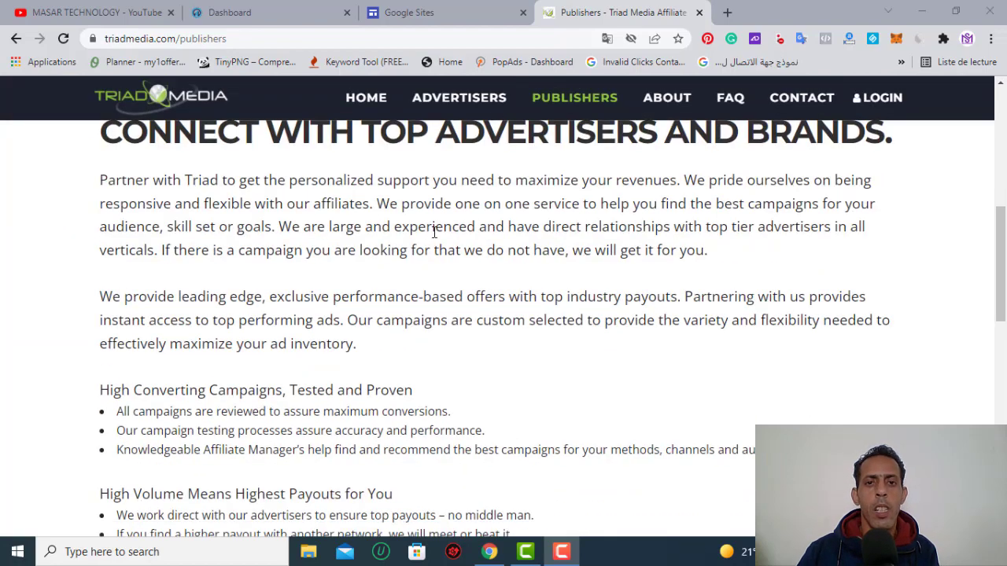
scroll(431, 236, "down", 1)
scroll(437, 243, "down", 9)
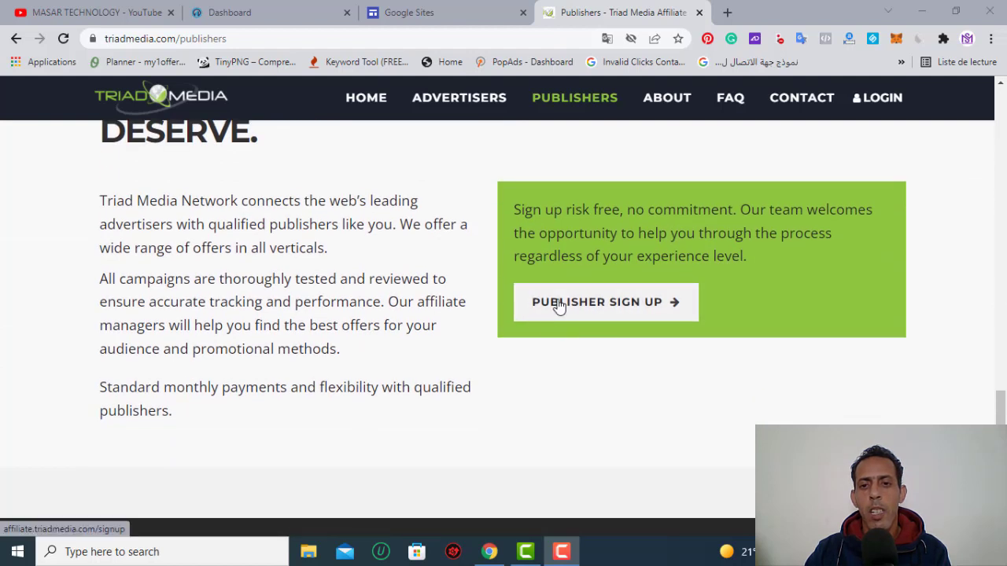
left_click(629, 307)
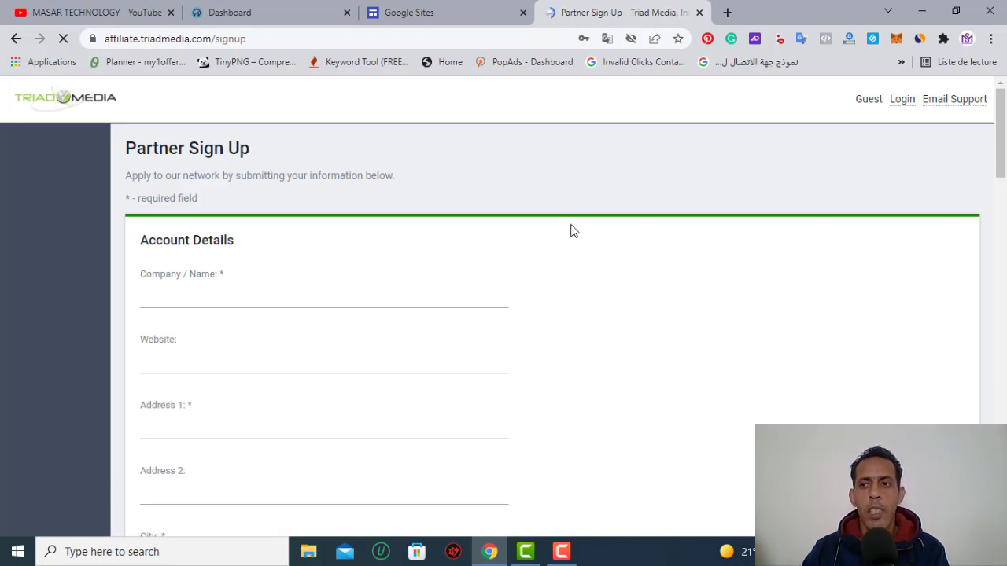
Step: Review the fields requested under Account Details, User Details and Additional Questions on the partner sign-up form
scroll(527, 250, "down", 1)
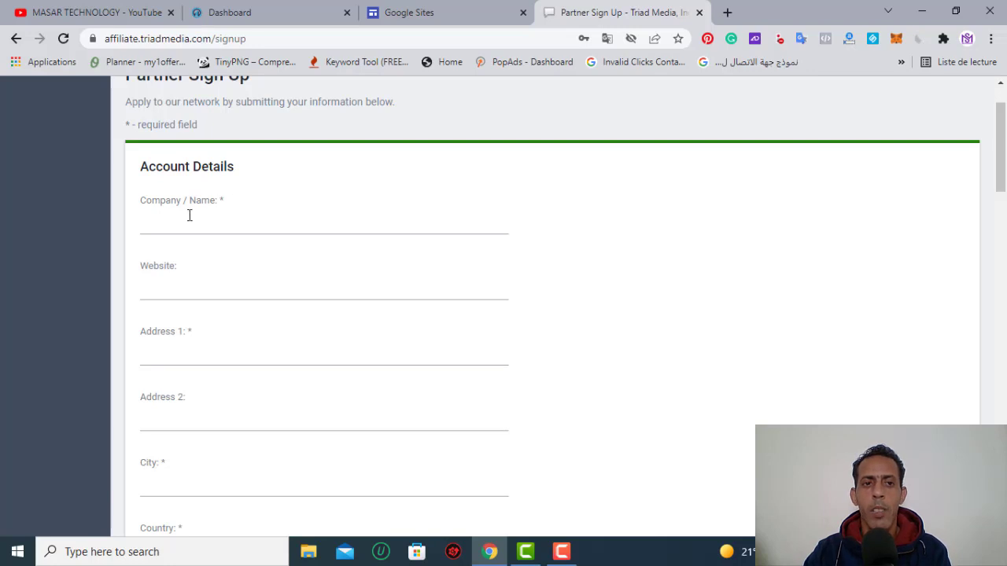
scroll(186, 157, "up", 1)
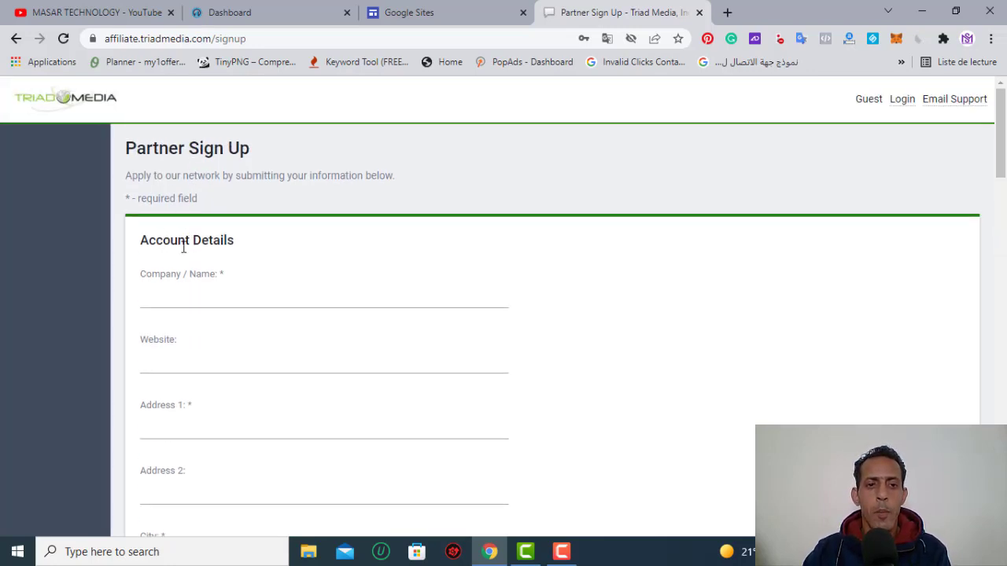
scroll(185, 246, "down", 1)
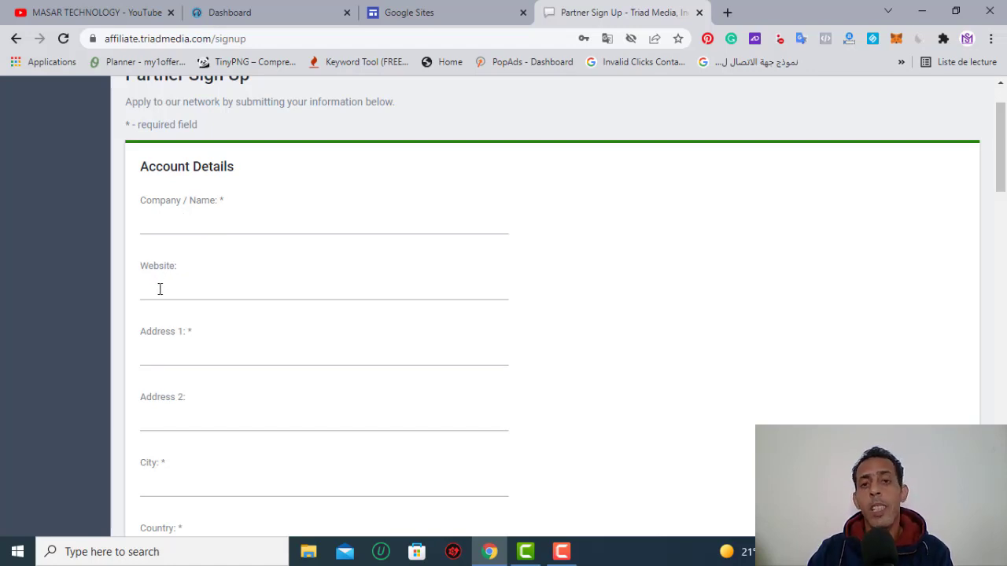
scroll(160, 289, "down", 1)
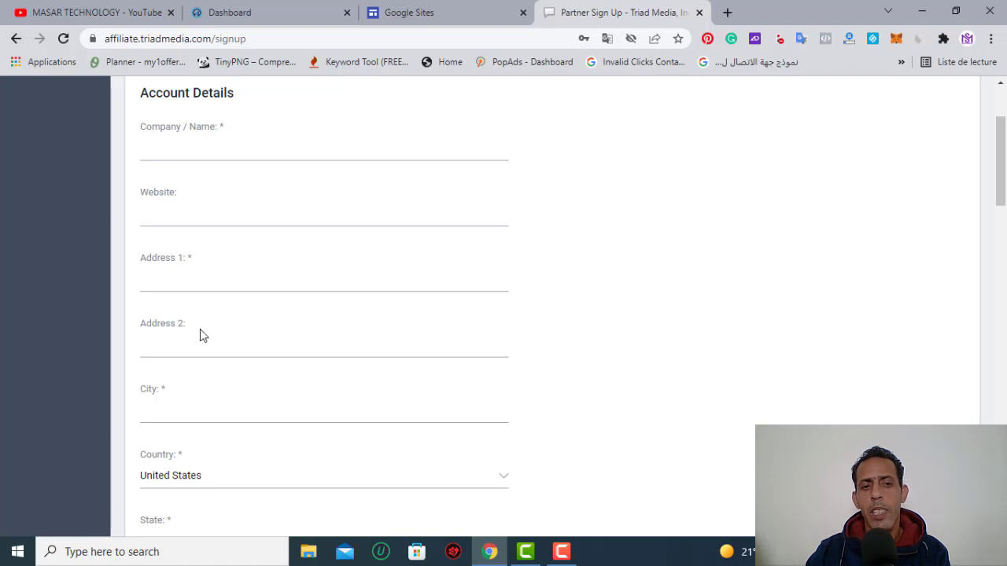
scroll(197, 332, "down", 1)
scroll(229, 262, "down", 1)
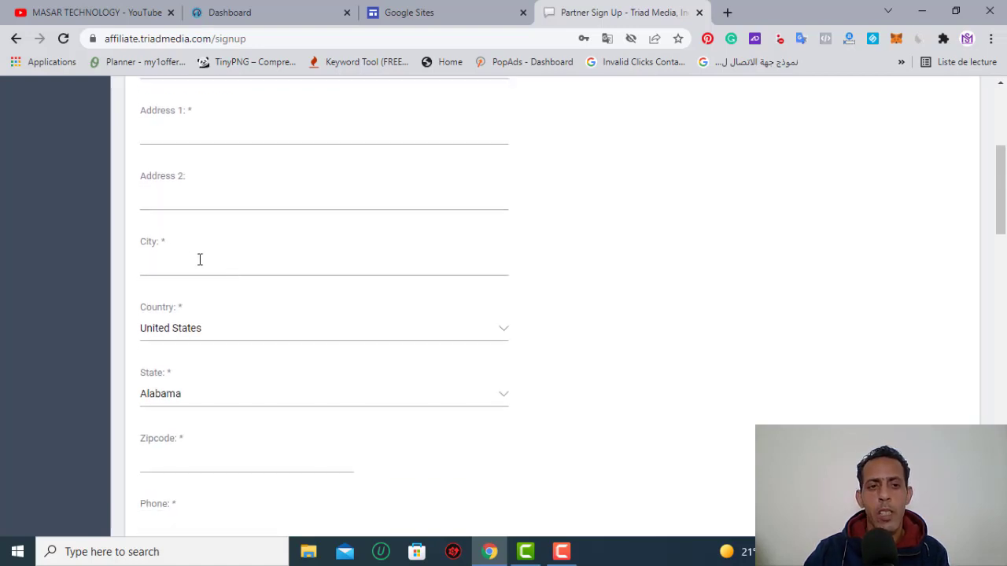
scroll(183, 255, "down", 1)
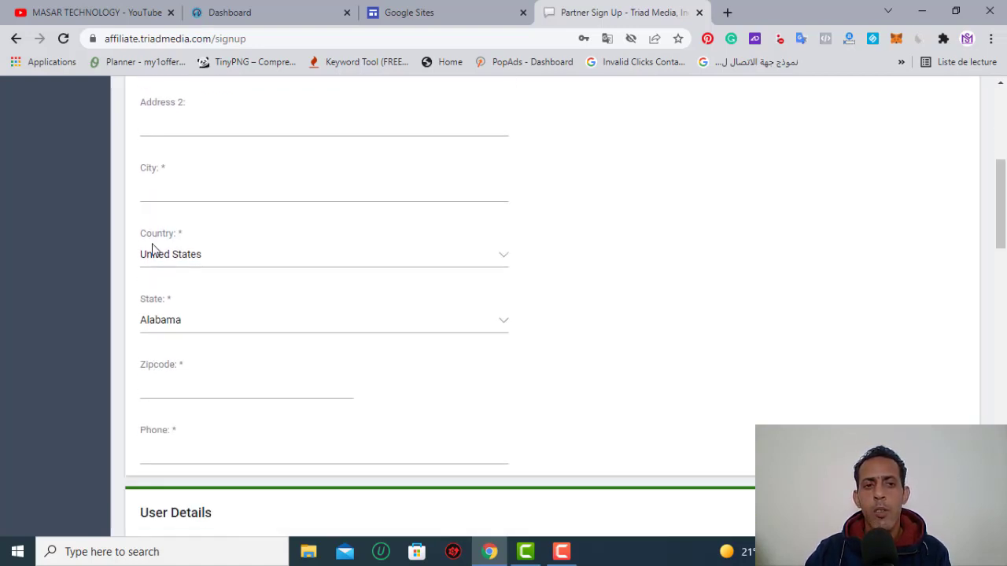
scroll(195, 265, "down", 1)
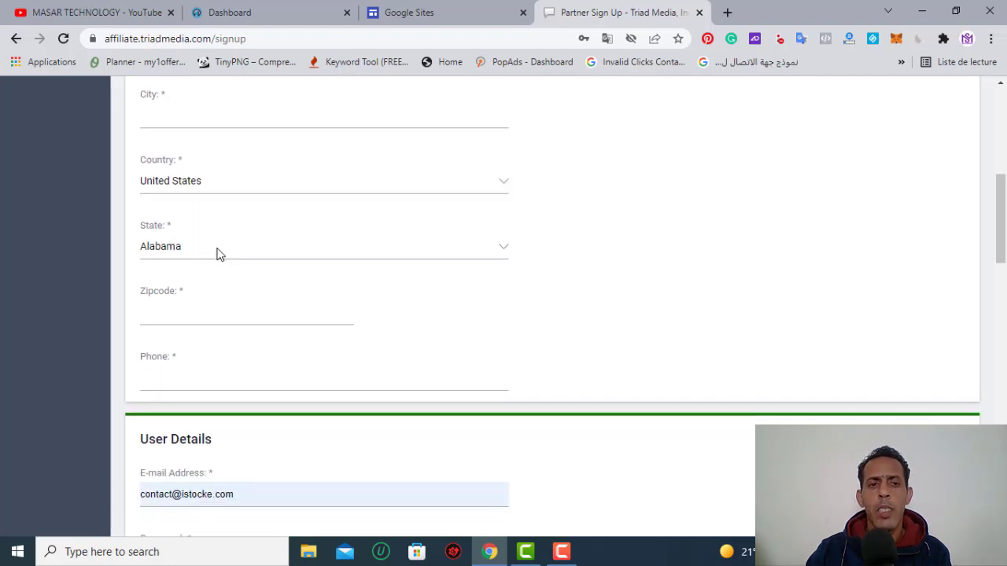
scroll(236, 254, "down", 1)
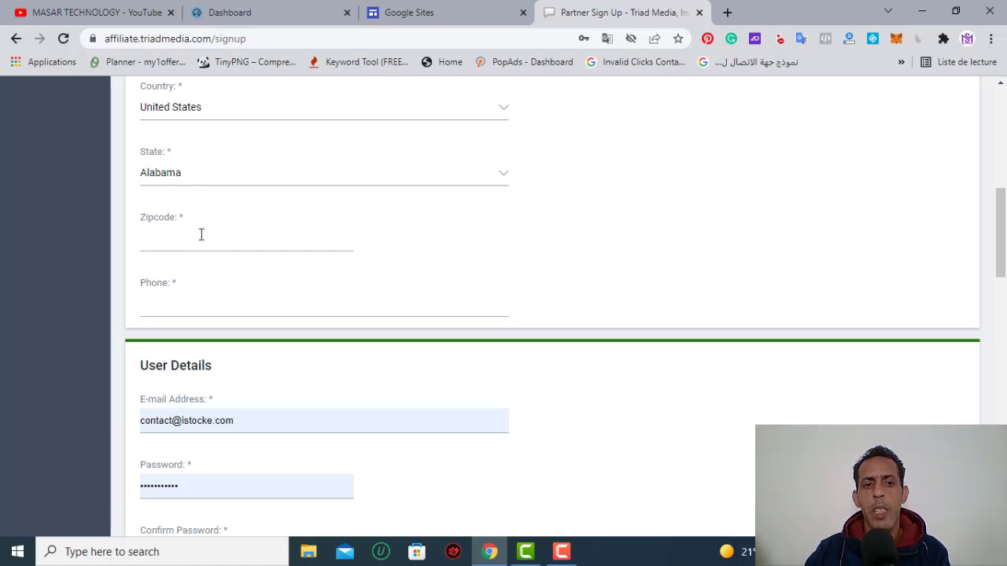
scroll(202, 231, "down", 1)
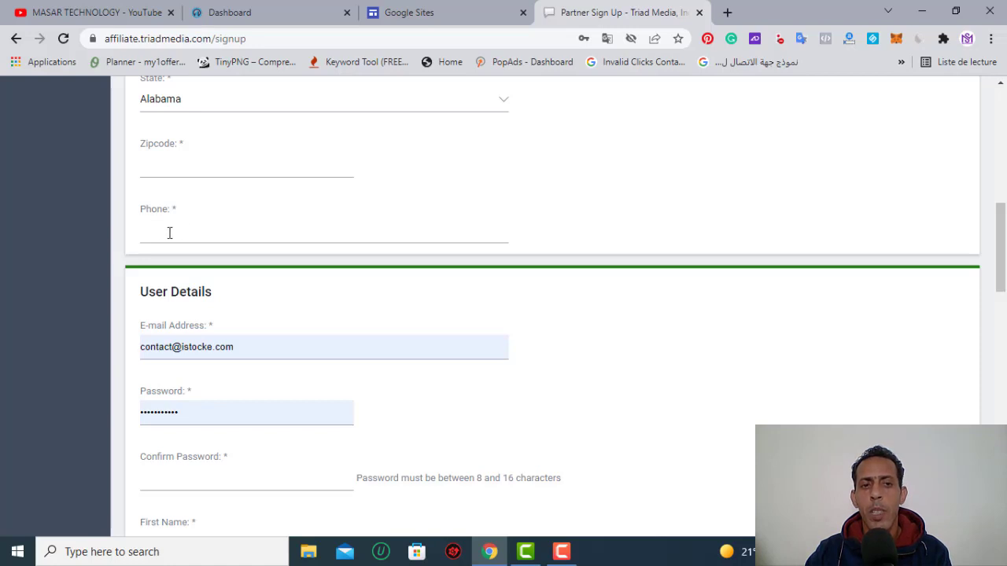
scroll(179, 233, "down", 3)
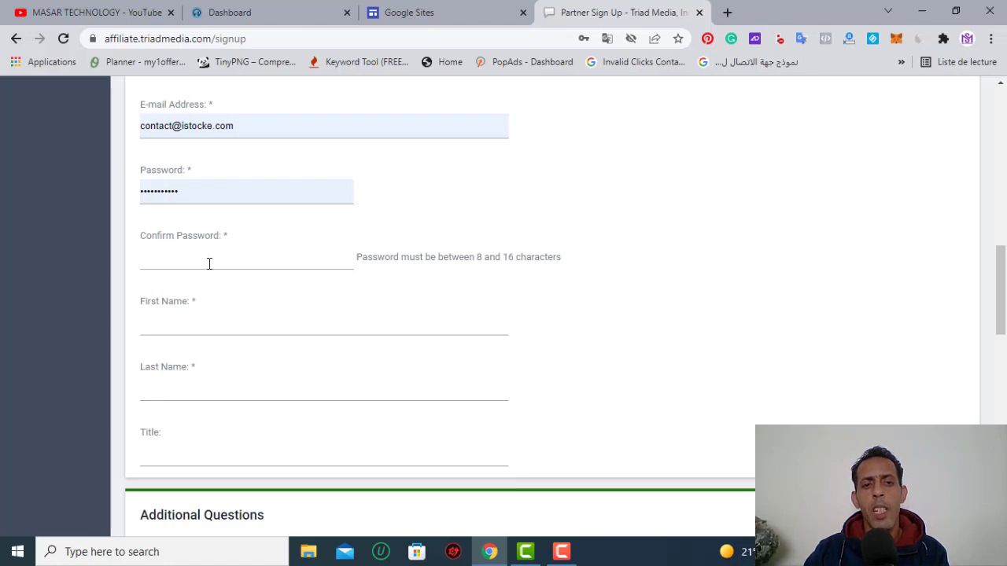
scroll(210, 263, "down", 2)
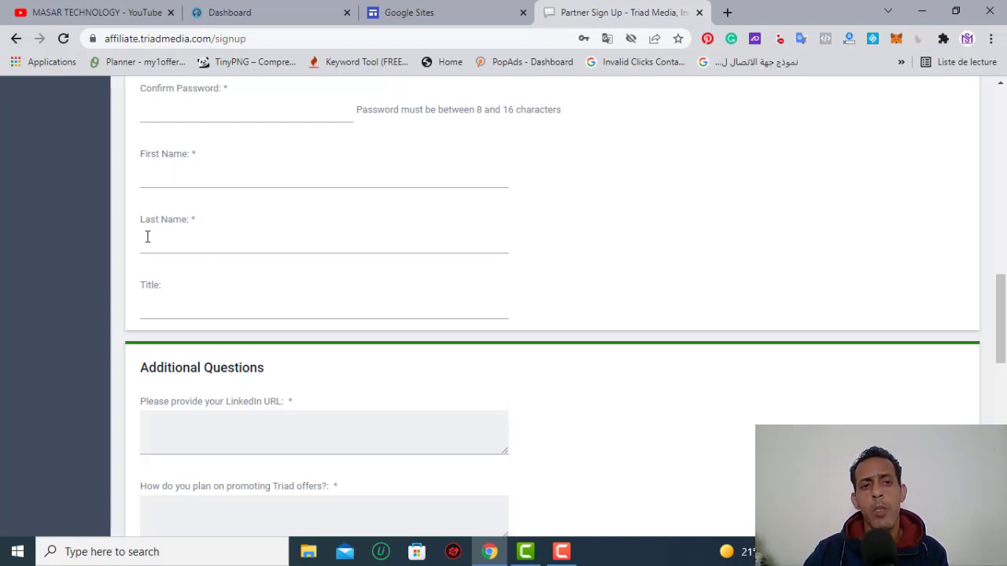
scroll(234, 240, "down", 1)
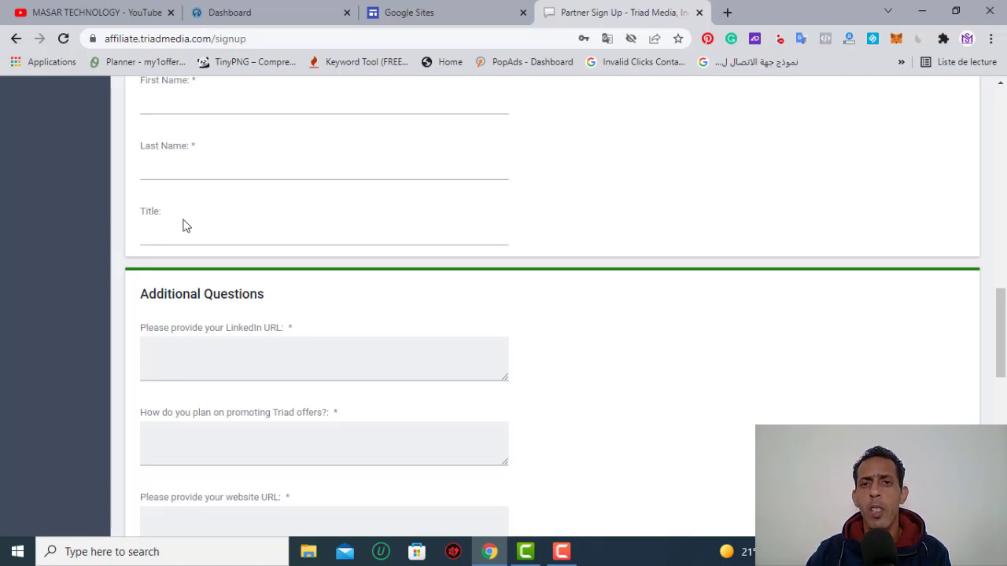
scroll(183, 226, "down", 2)
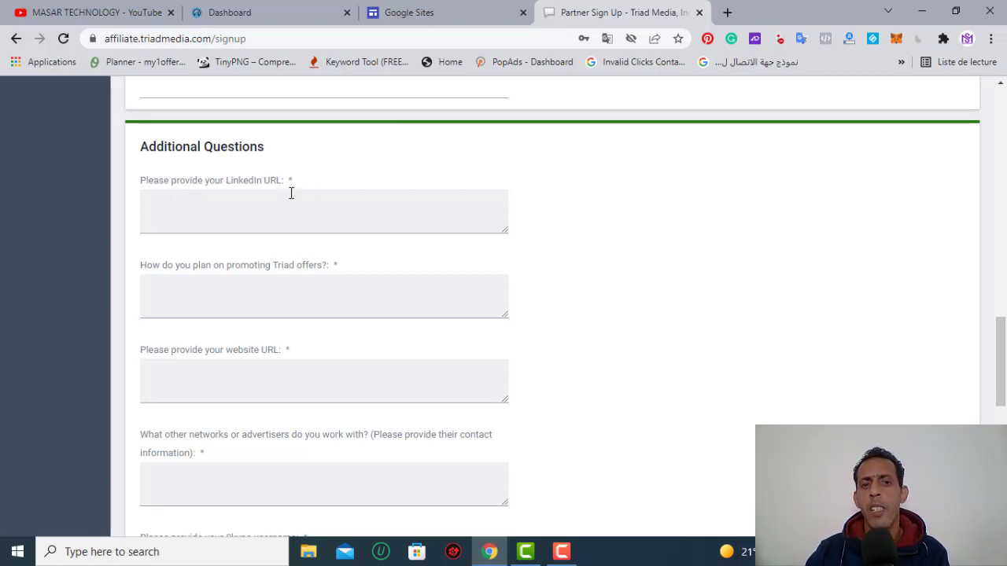
Step: Answer how Triad offers will be promoted with "I will promote it on my youtube channel", applying the suggested capital I
scroll(278, 201, "down", 1)
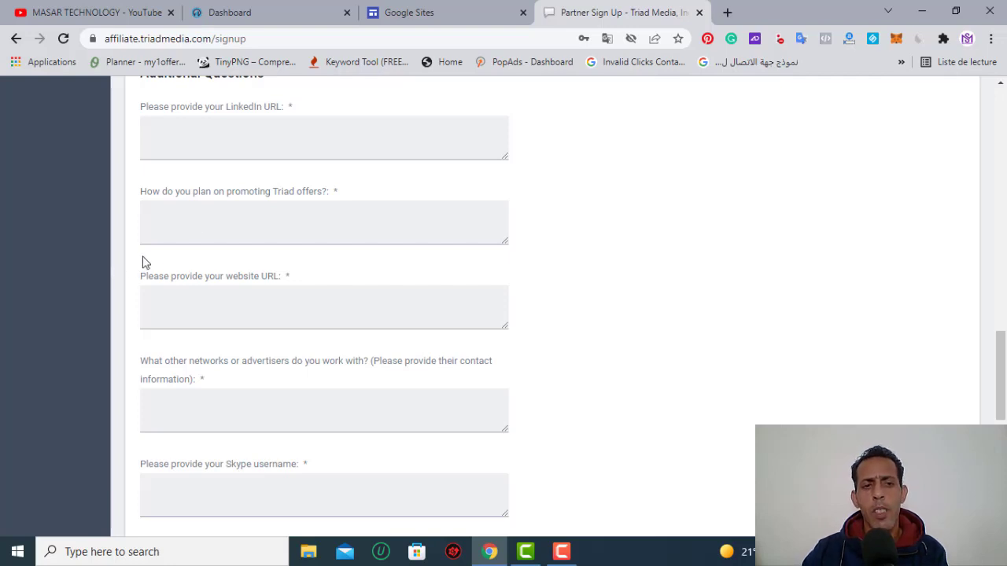
left_click(176, 216)
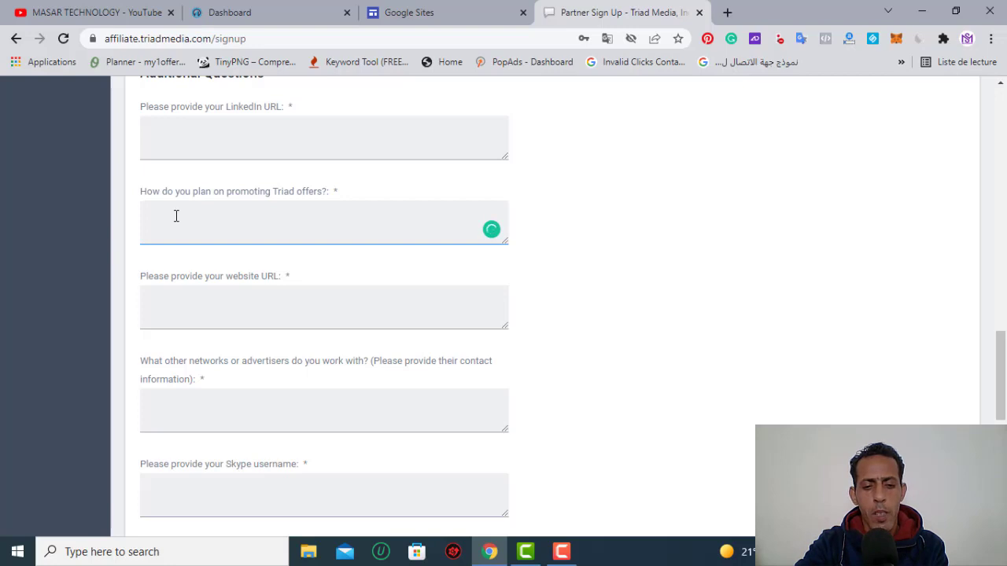
type("i will pr")
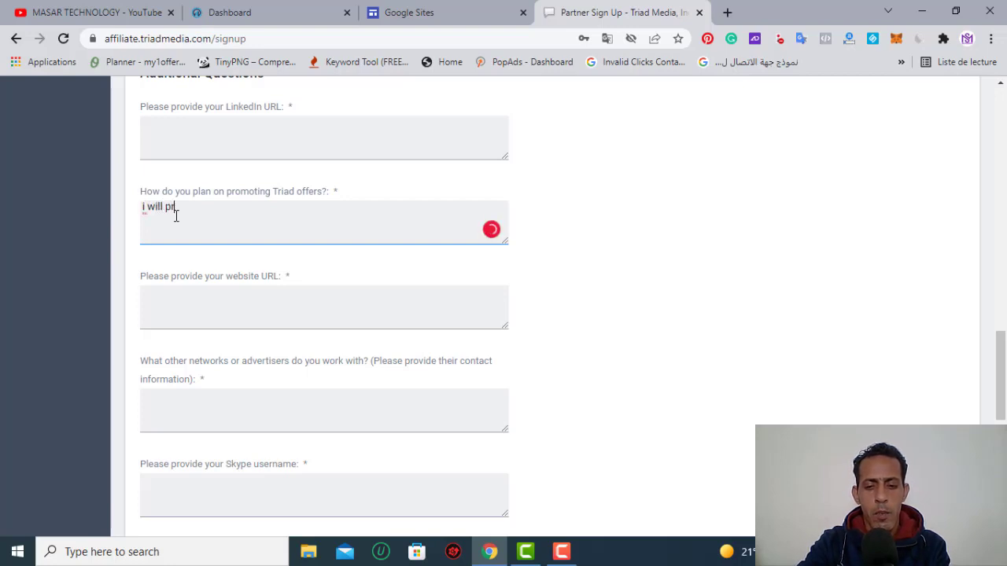
type("omote it")
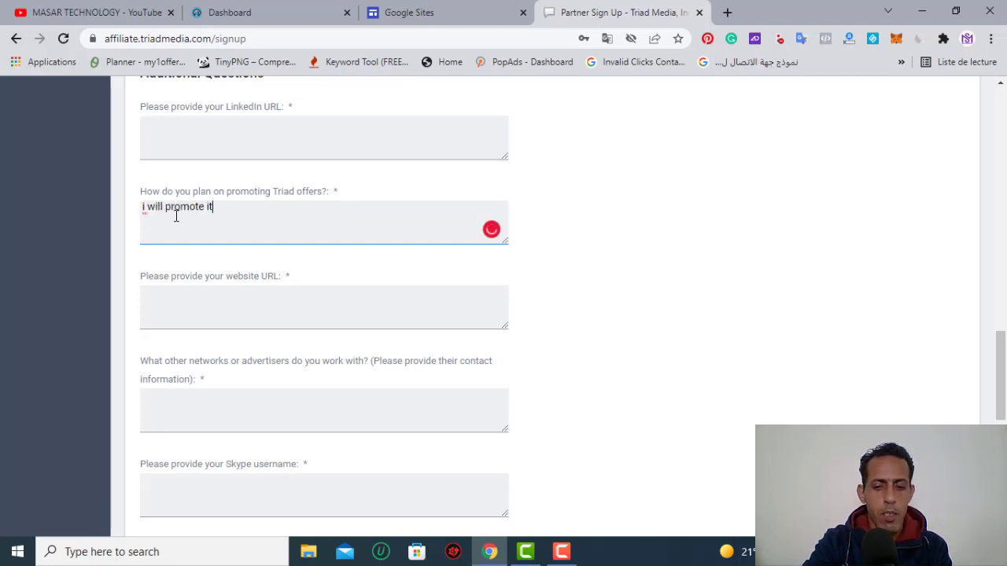
type(" on my yo")
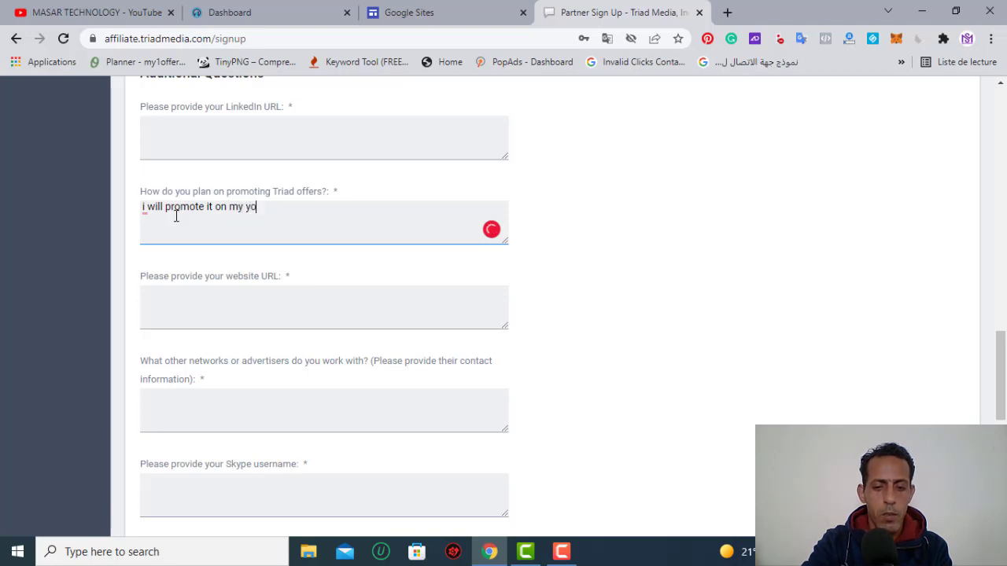
type("utube cha")
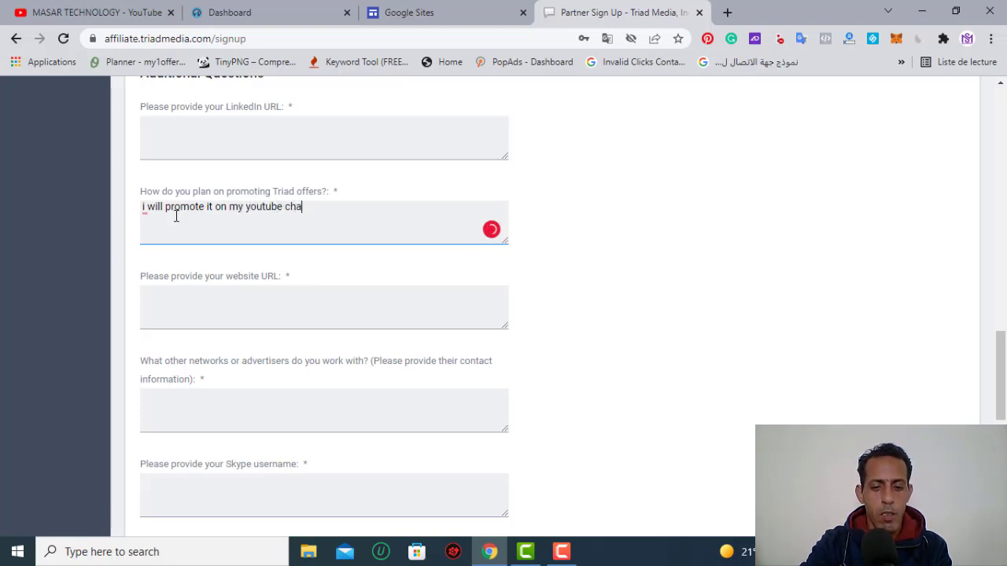
type("nnel")
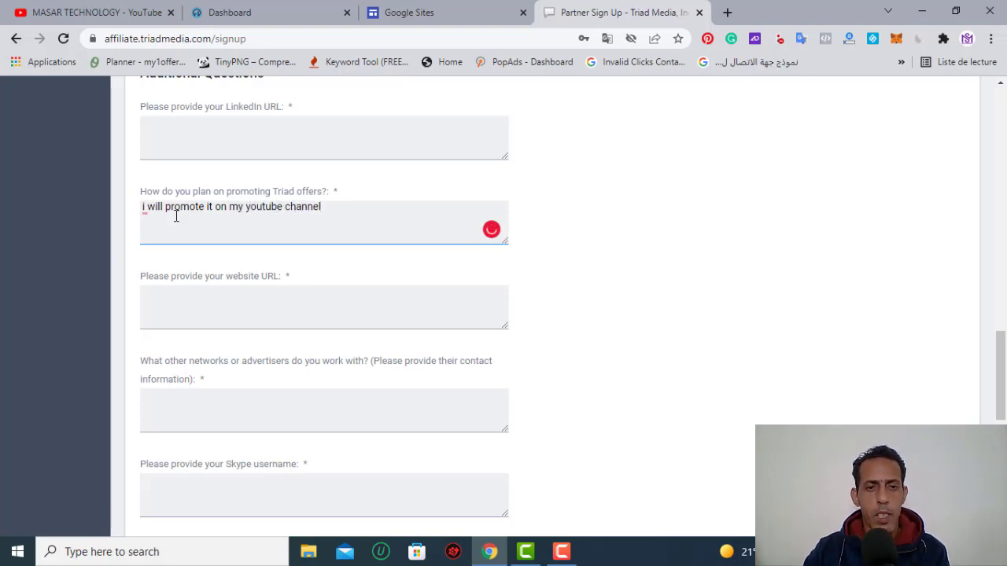
mouse_move(143, 209)
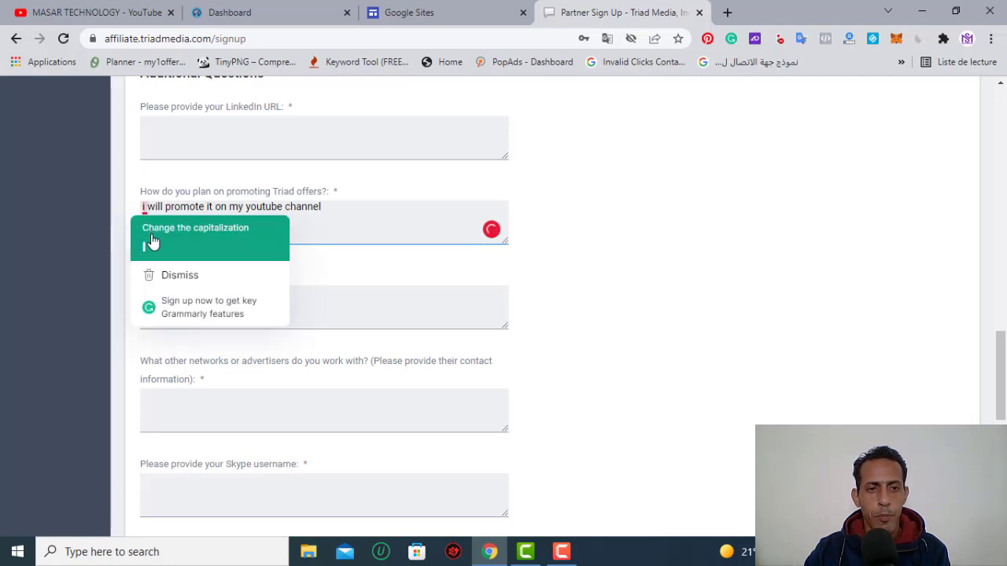
left_click(152, 241)
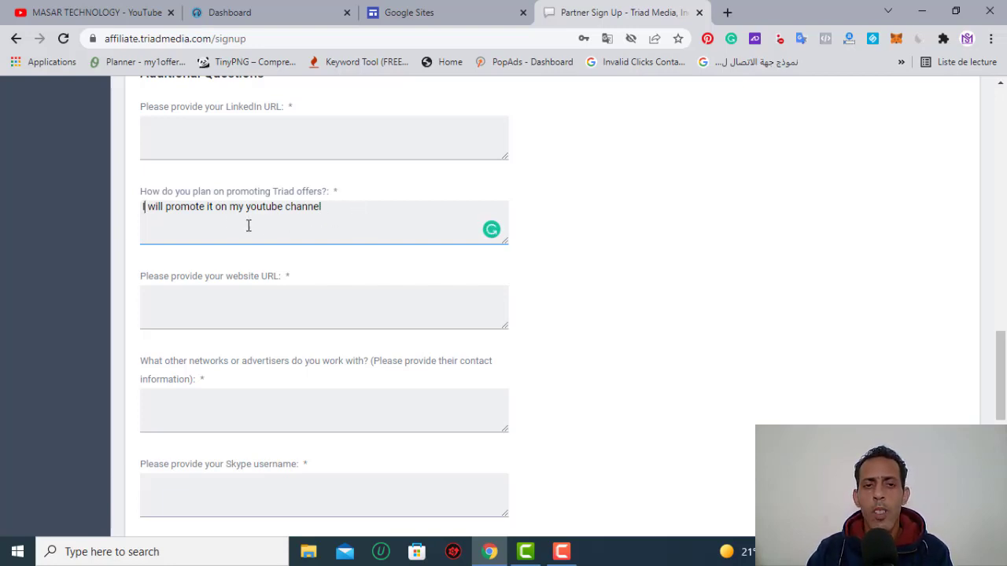
left_click_drag(246, 206, 283, 206)
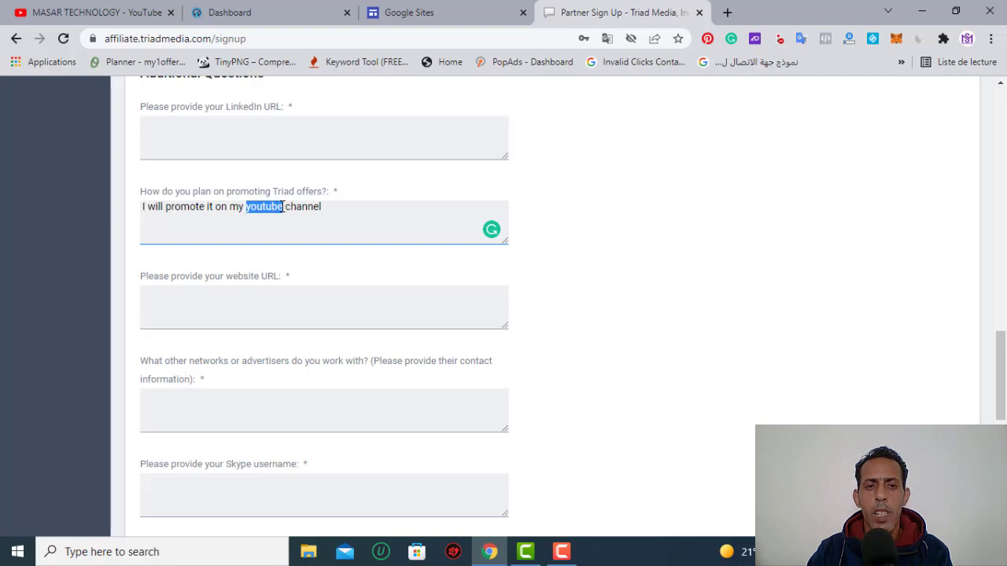
scroll(267, 259, "down", 1)
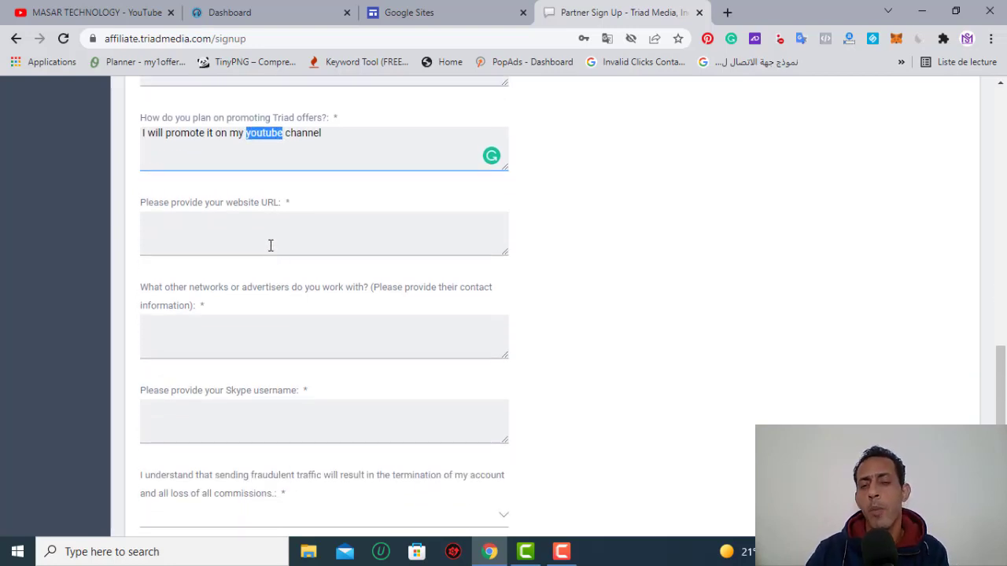
left_click(199, 234)
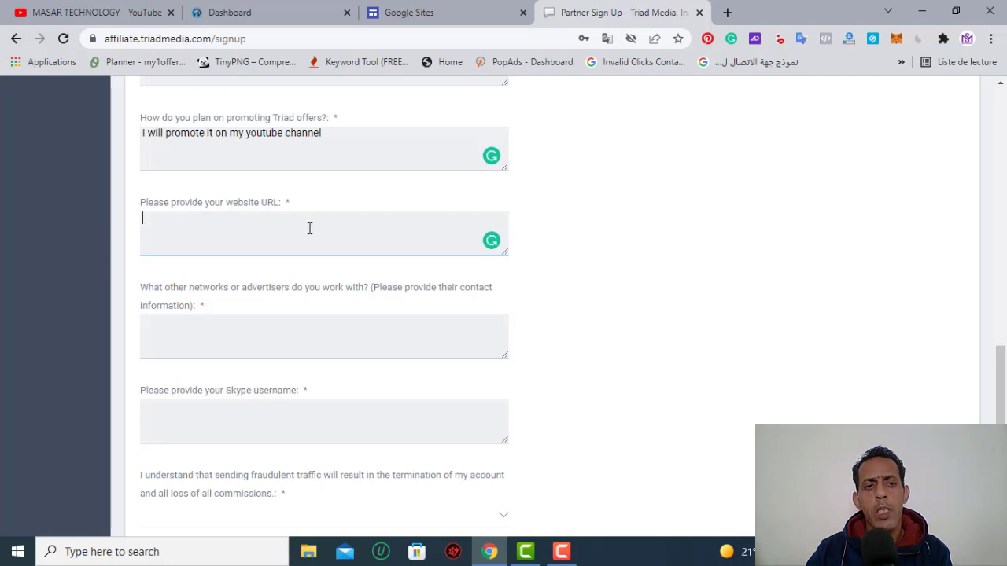
Step: Answer which other networks or advertisers are worked with by entering "cpabuild, flexoffers, cpagrip"
scroll(308, 228, "down", 1)
scroll(251, 245, "down", 1)
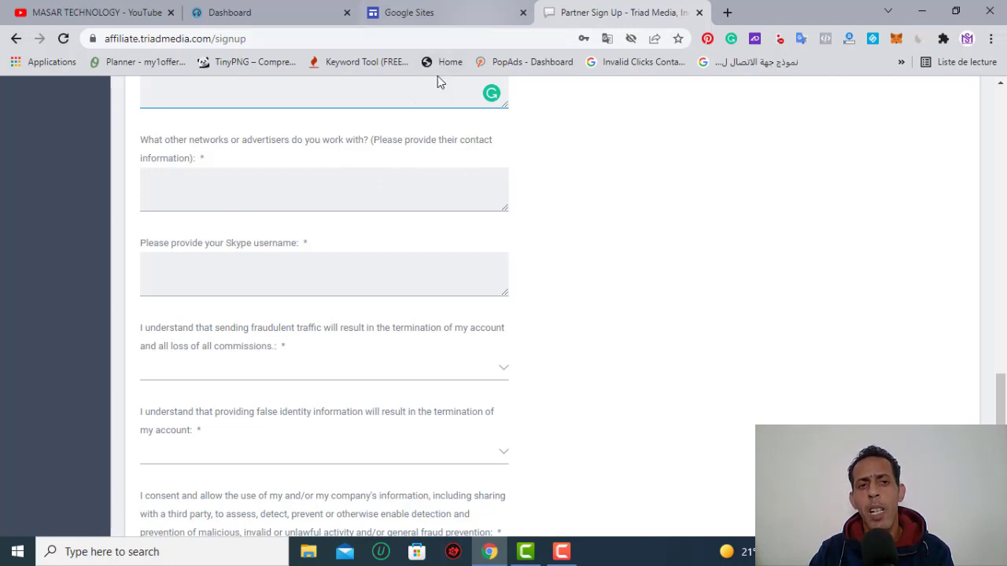
left_click(188, 201)
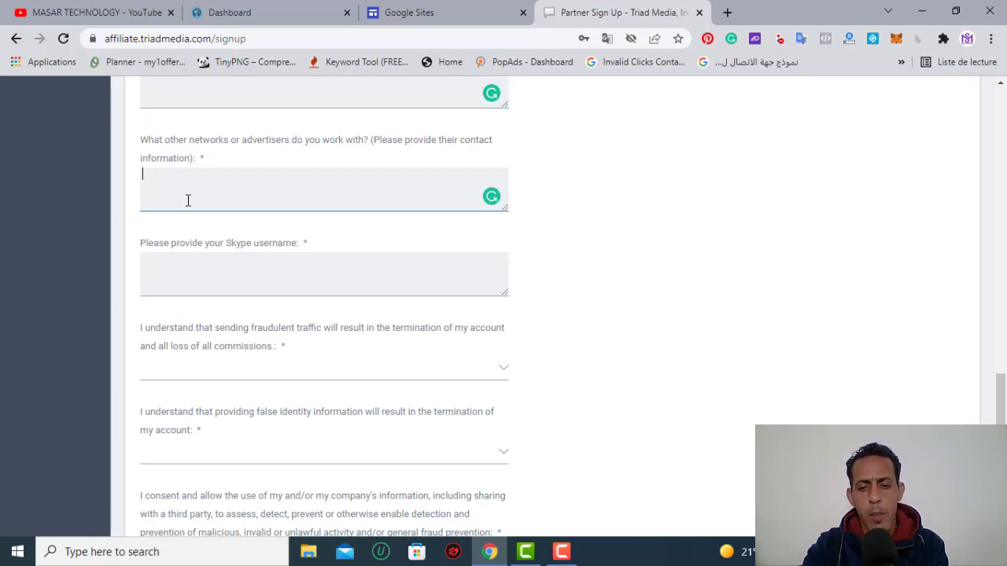
type("cpabu")
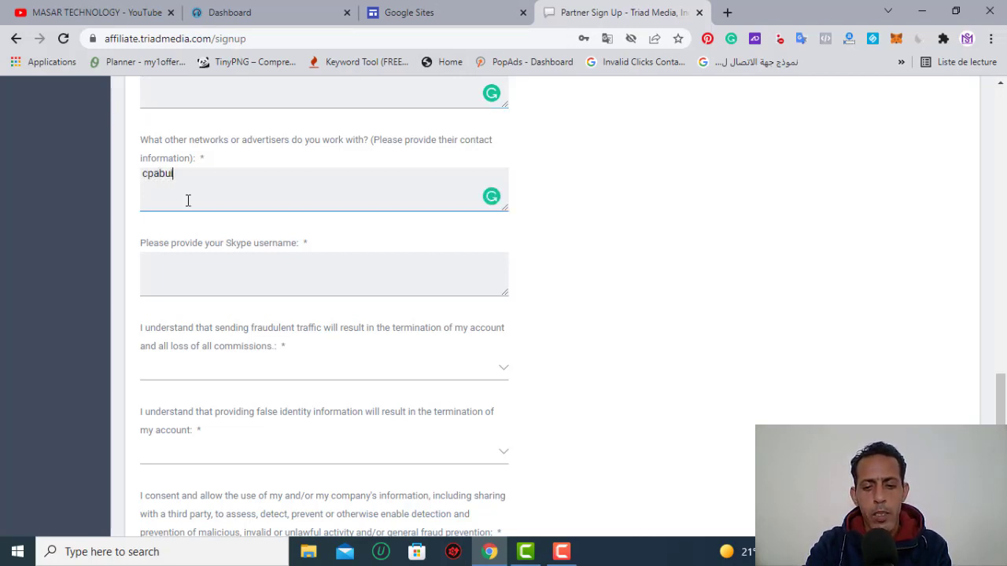
type("ild")
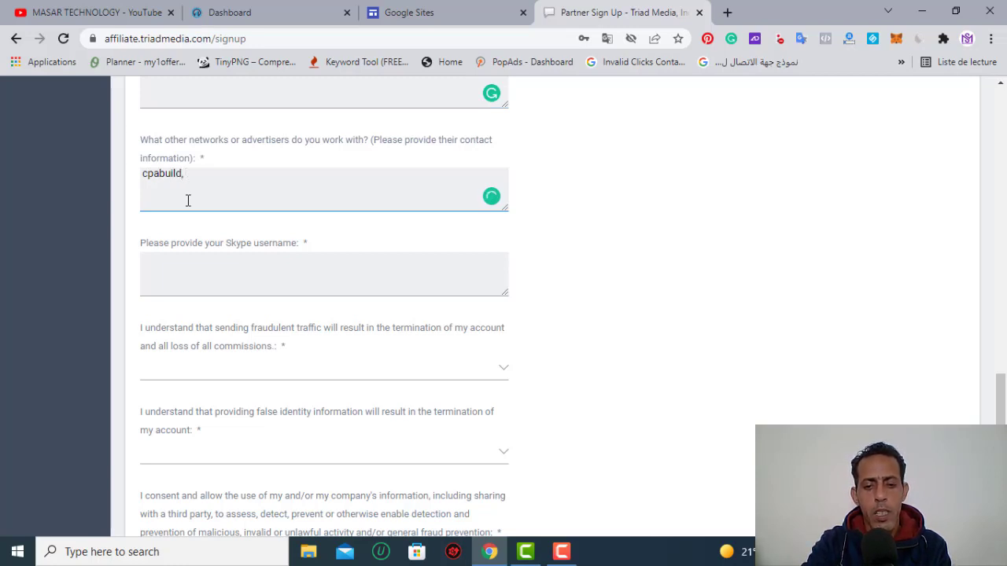
type(", fl")
key("BackSpace")
type("le")
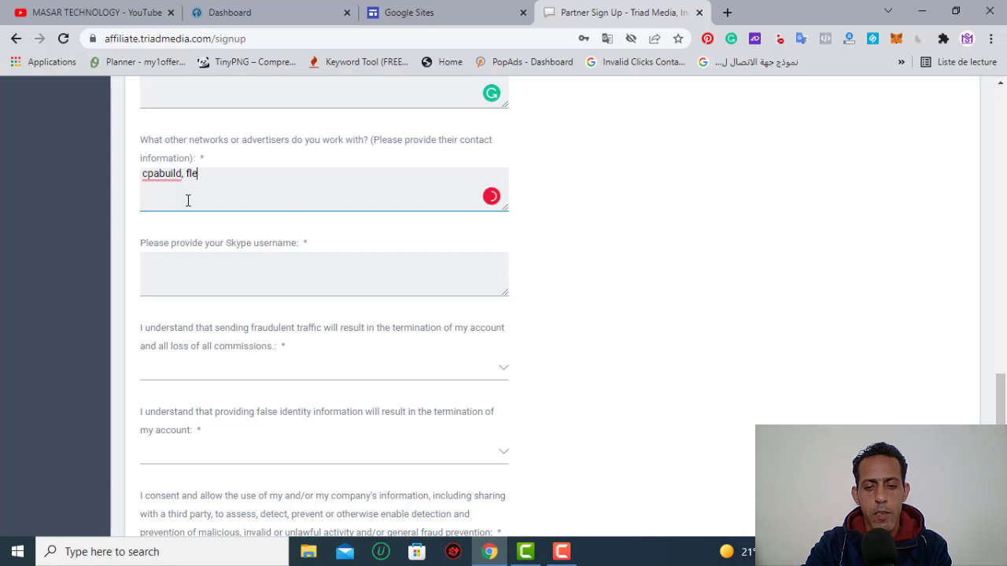
type("xoffers")
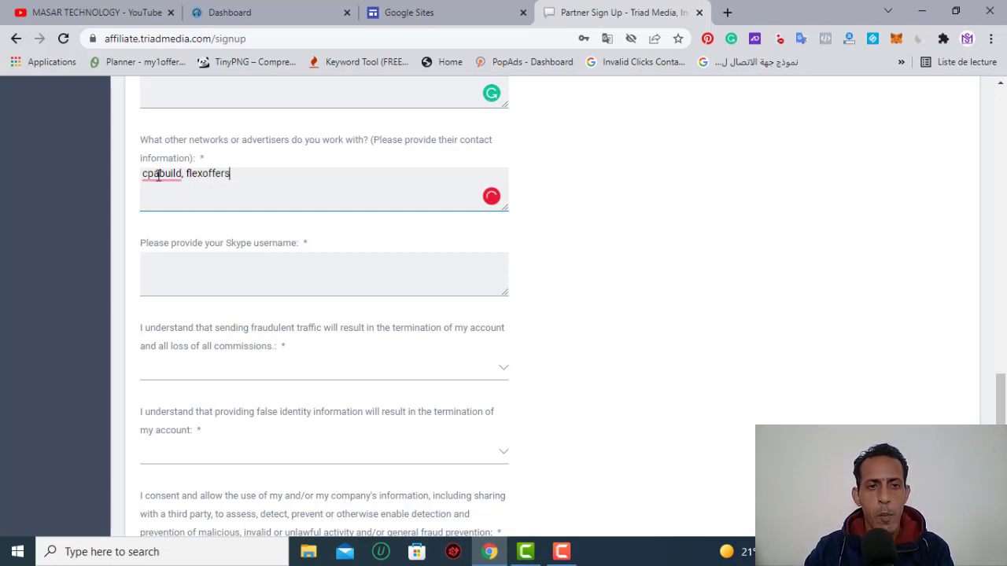
left_click(163, 174)
left_click(266, 176)
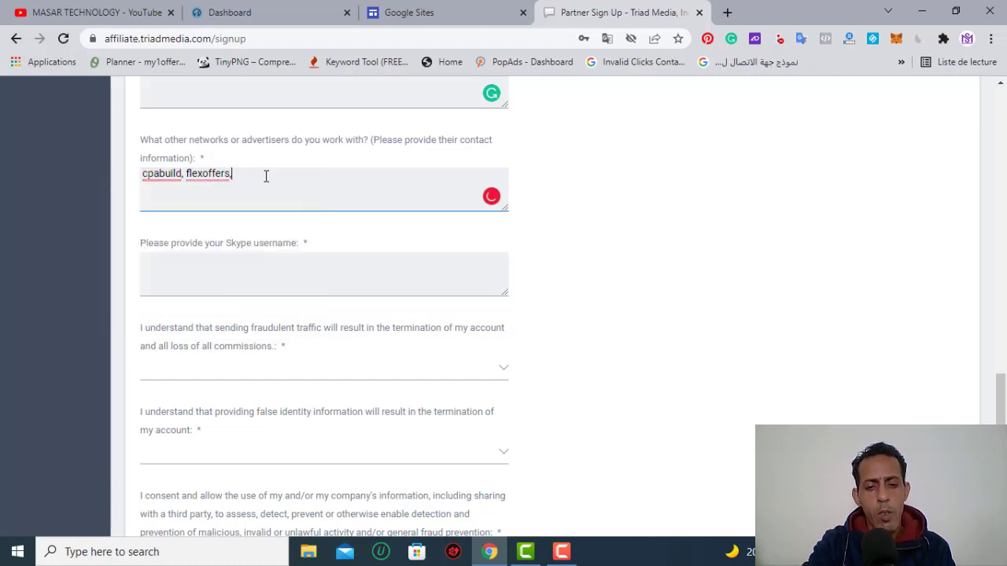
type(", cpag")
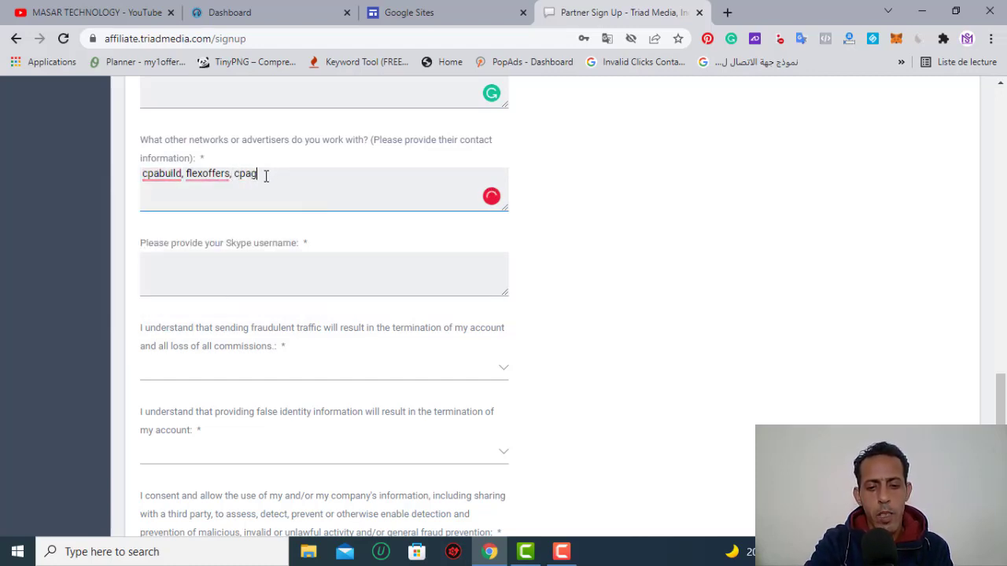
type("rip")
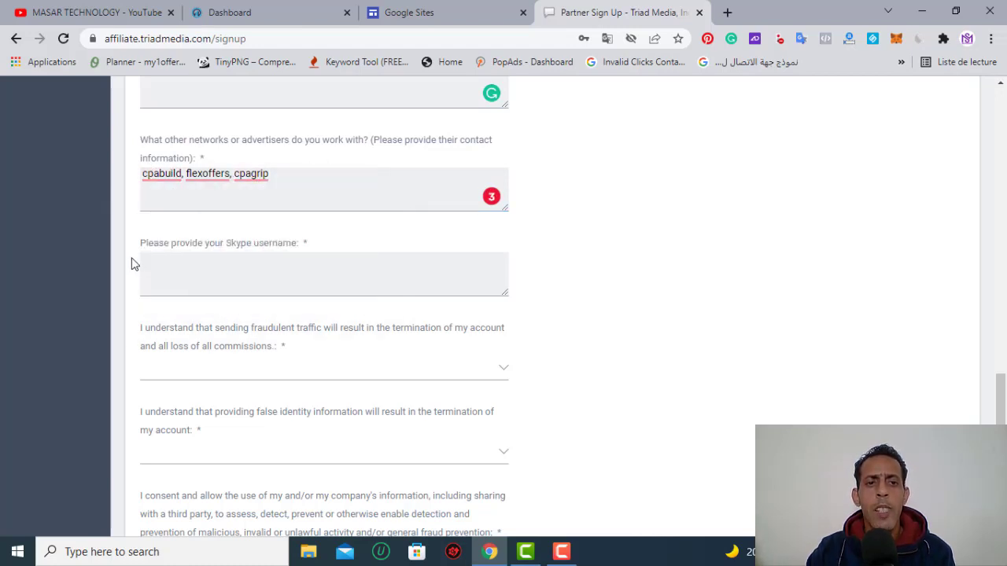
Step: Review the Skype username field, the fraud and consent questions, the reCAPTCHA and the terms agreements that end the sign-up form
left_click(237, 289)
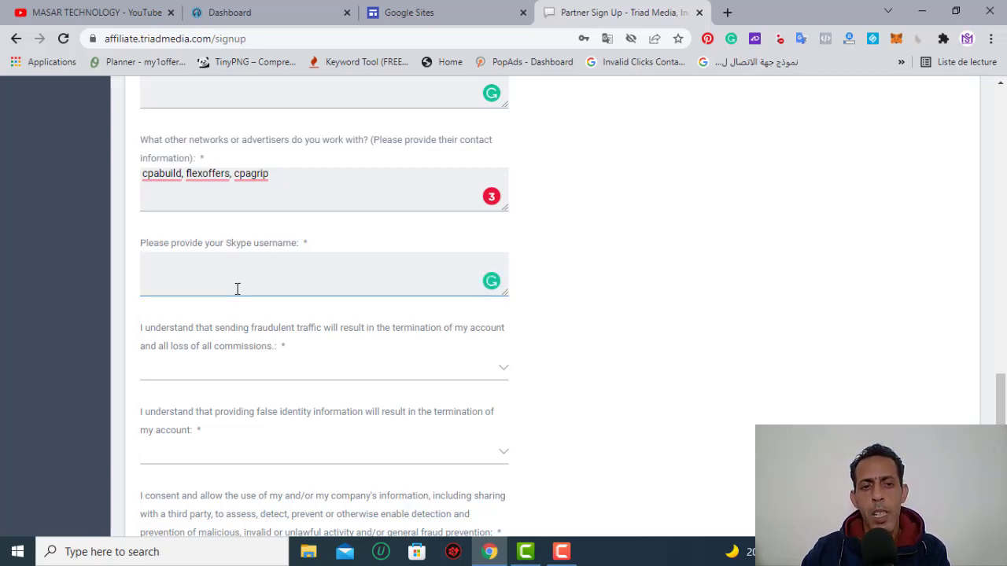
scroll(237, 289, "down", 1)
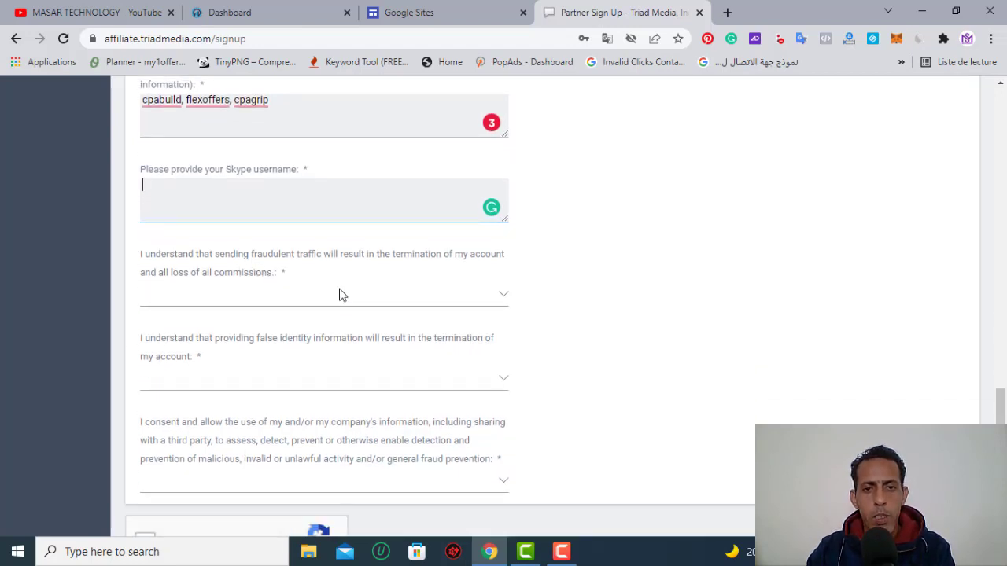
scroll(367, 268, "down", 1)
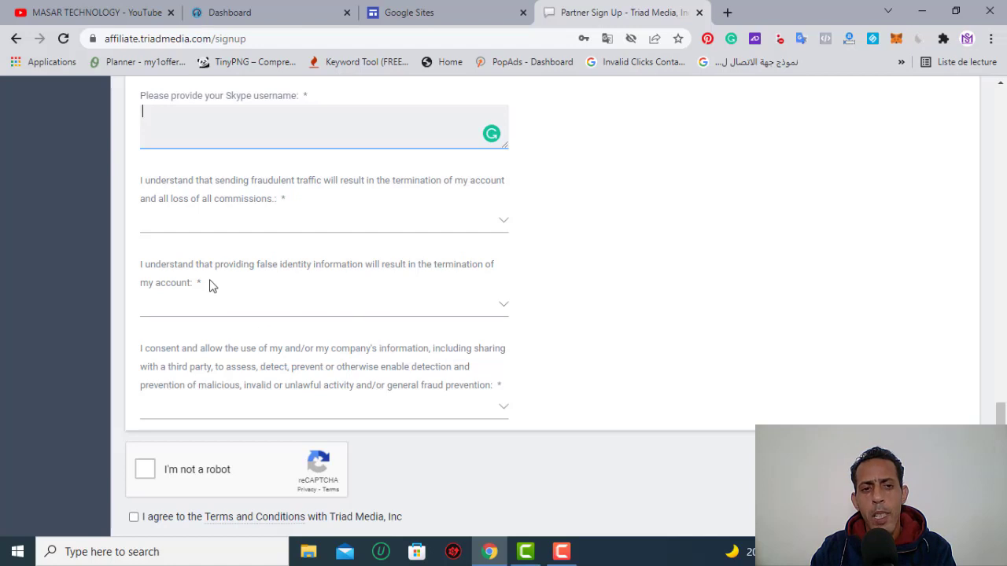
scroll(355, 283, "down", 3)
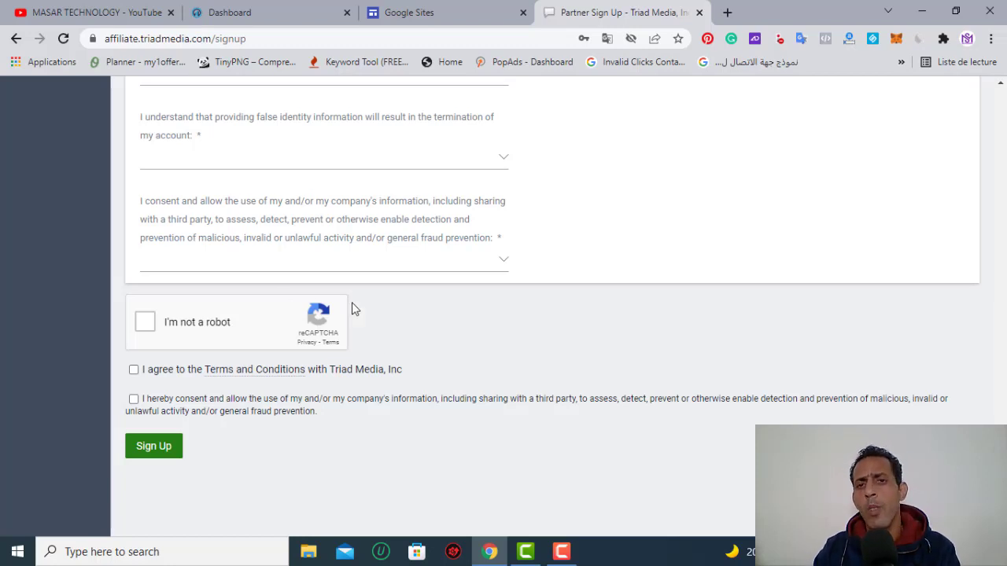
Step: Go to the Triad Media login page and log in to the existing publisher account with the saved e-mail and account password
scroll(523, 313, "up", 6)
scroll(525, 313, "up", 15)
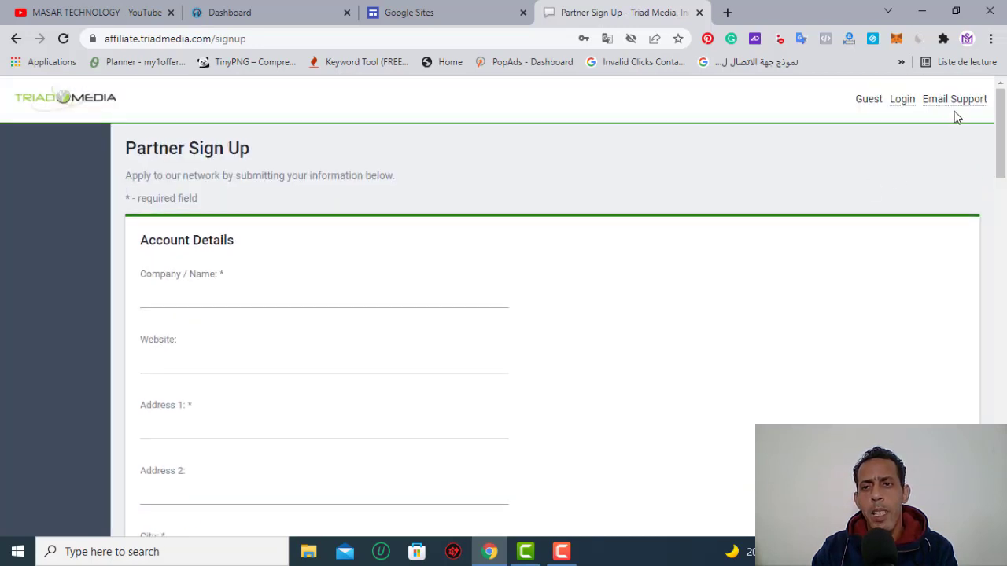
left_click(902, 103)
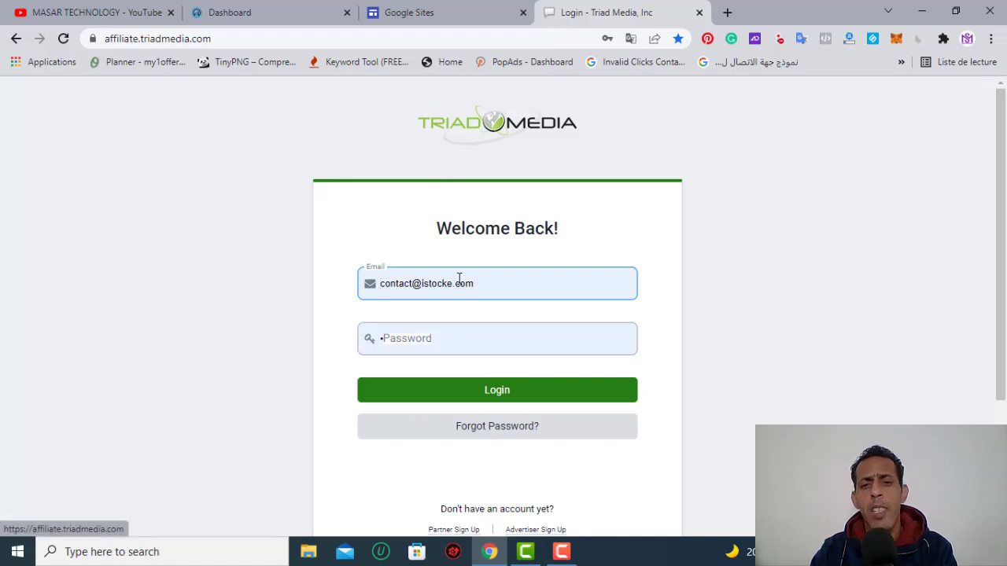
left_click(457, 339)
left_click(453, 376)
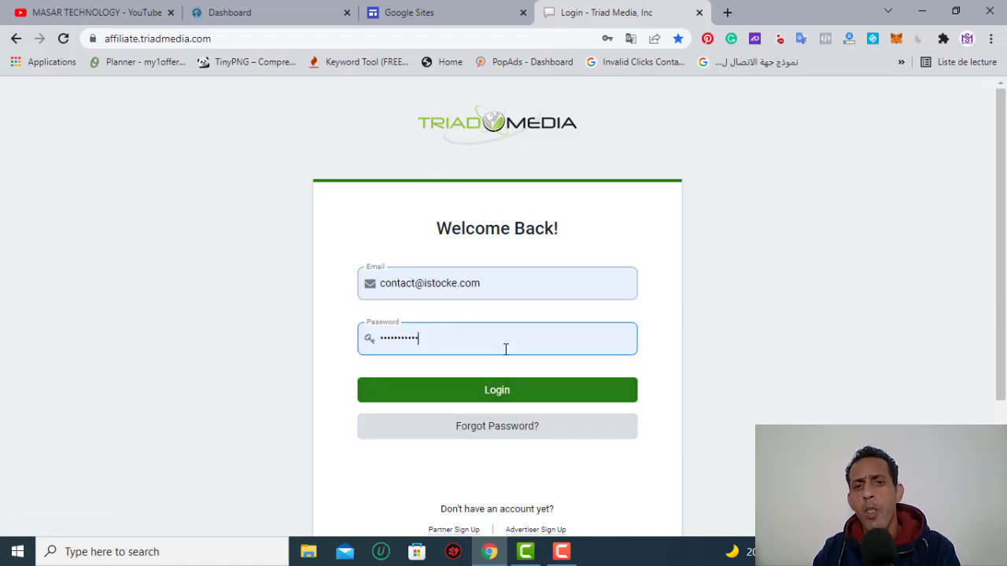
left_click(507, 401)
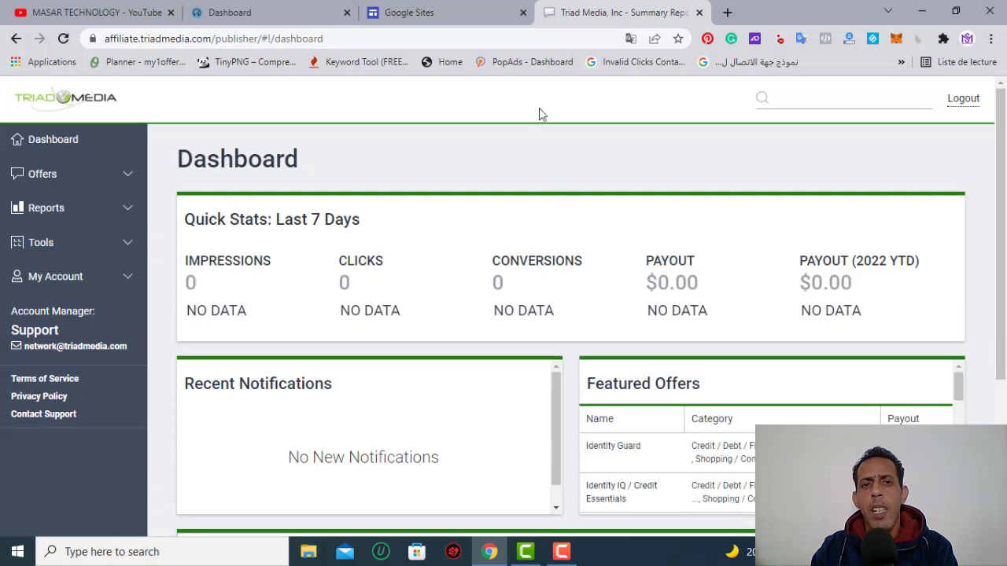
Step: Look at the Google Sites start page for creating a new site, and return to the Triad Media dashboard
left_click(484, 19)
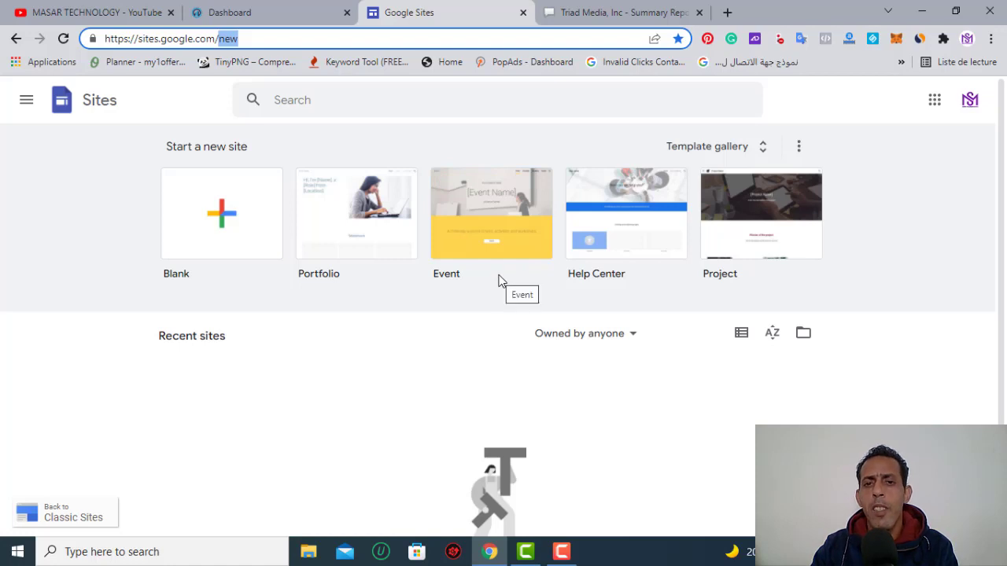
left_click(629, 11)
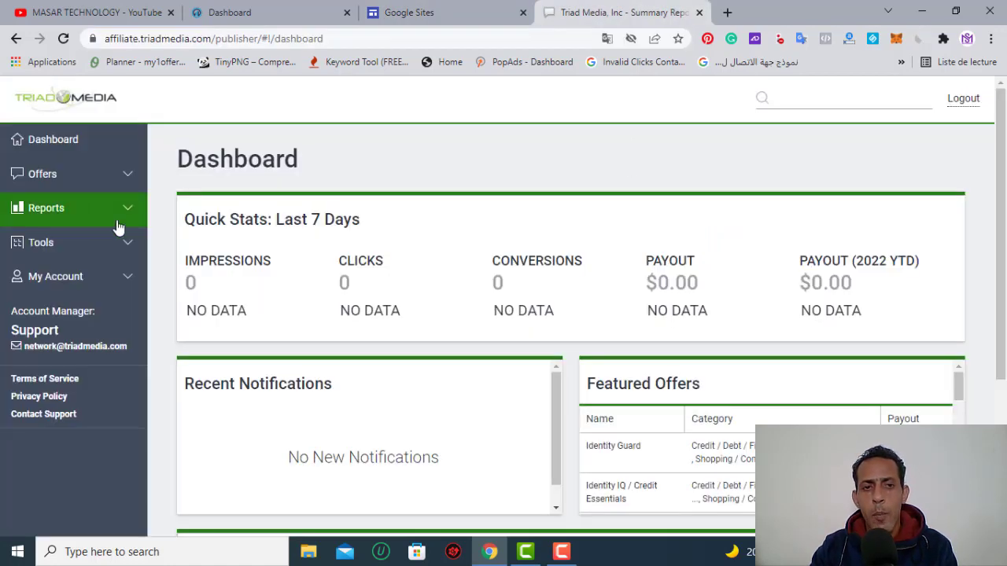